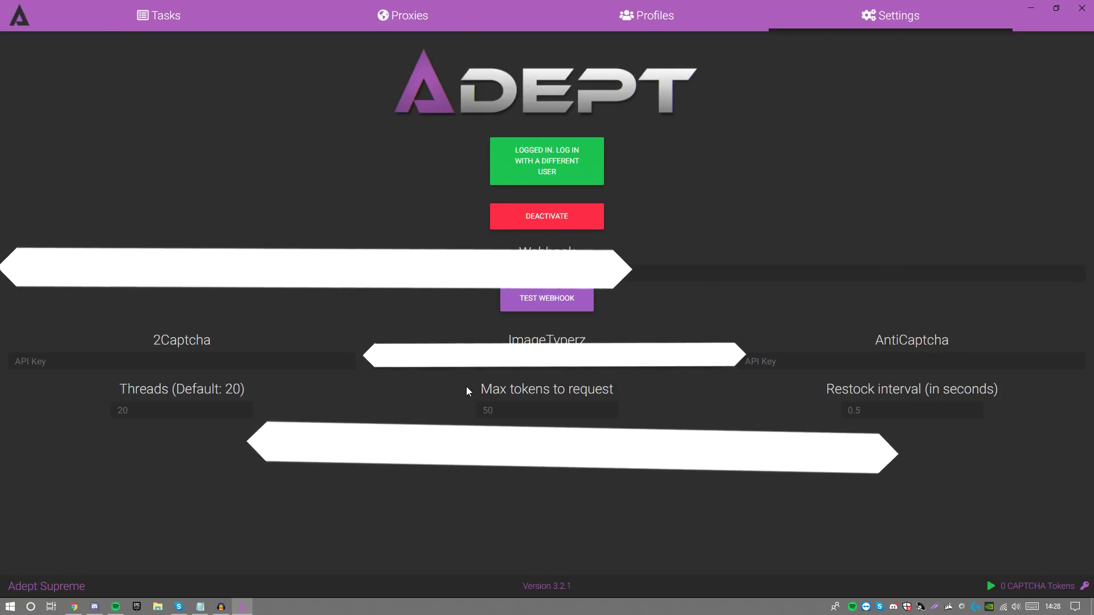
Go from the task list to Settings and sign into a Google account with Logged In.
left_click(179, 27)
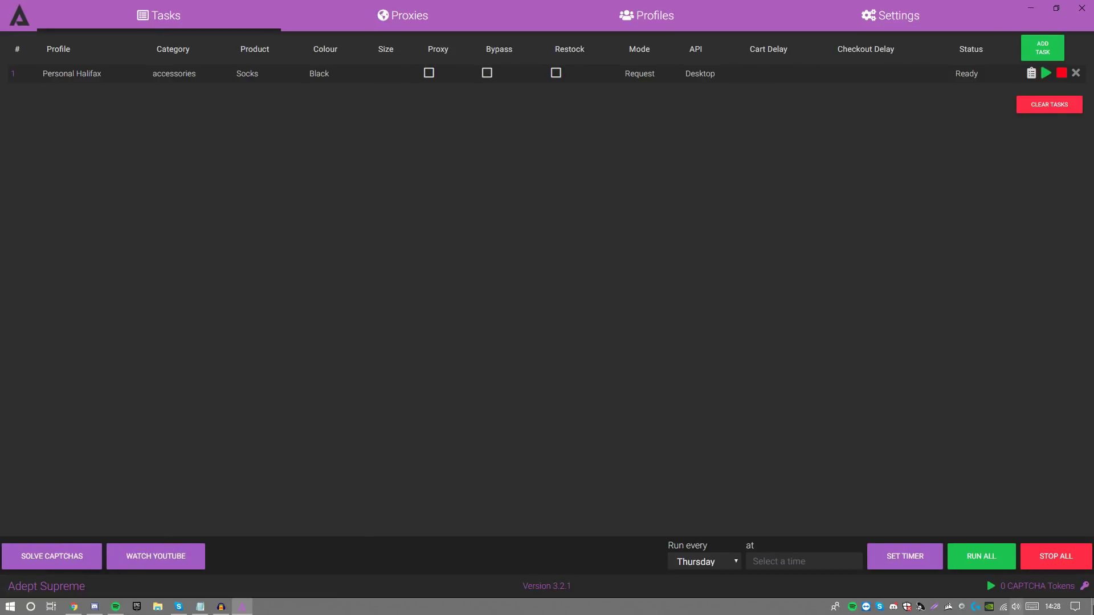
left_click(903, 21)
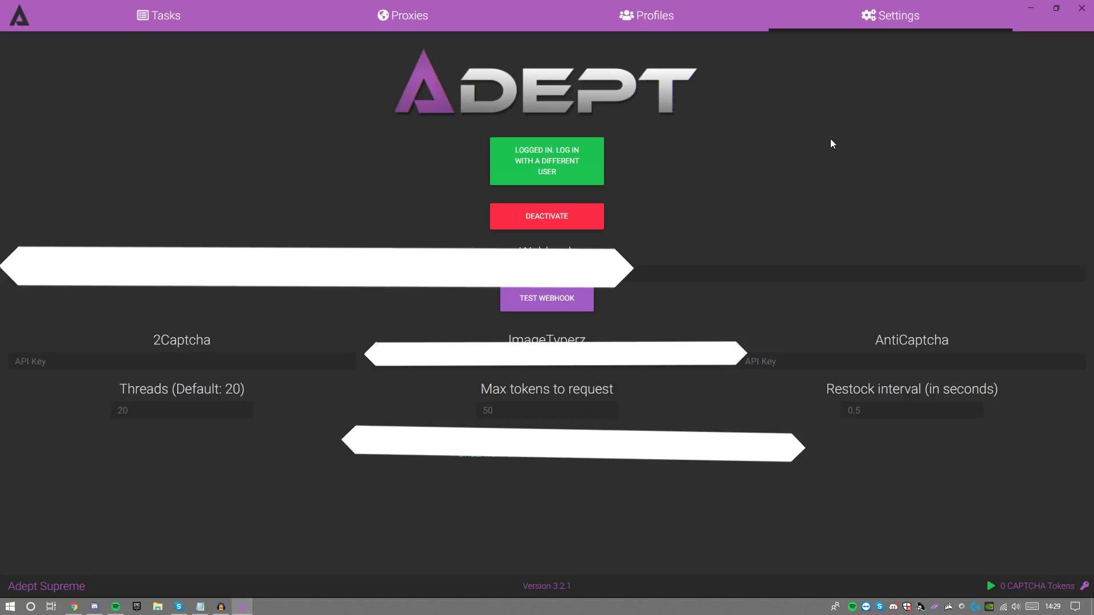
left_click(544, 170)
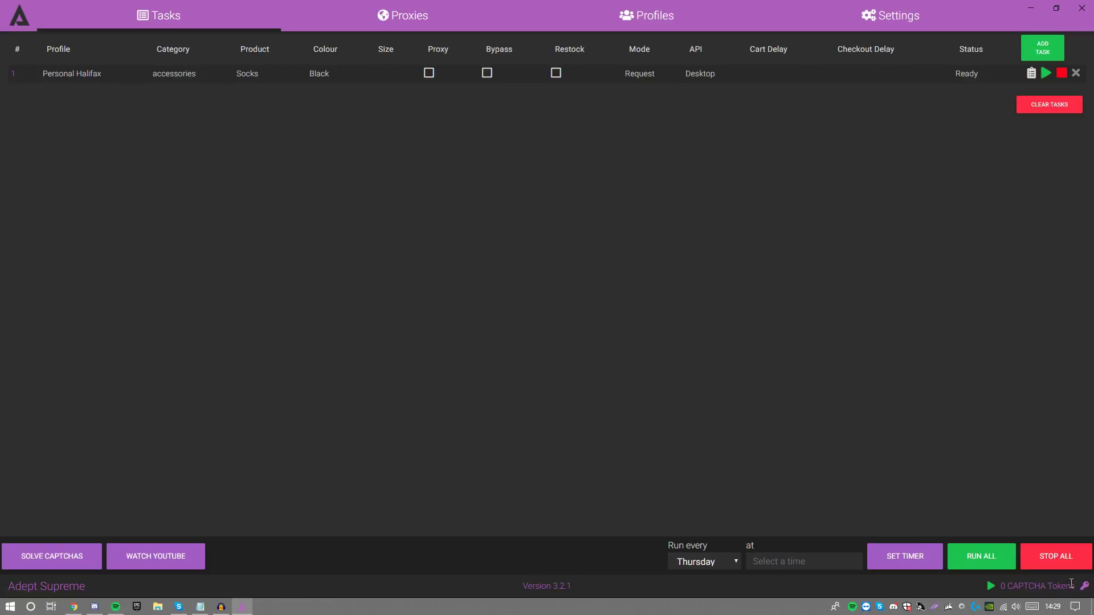
Choose Saturday as the run day and enter the scheduled hour in the time picker.
left_click(1053, 606)
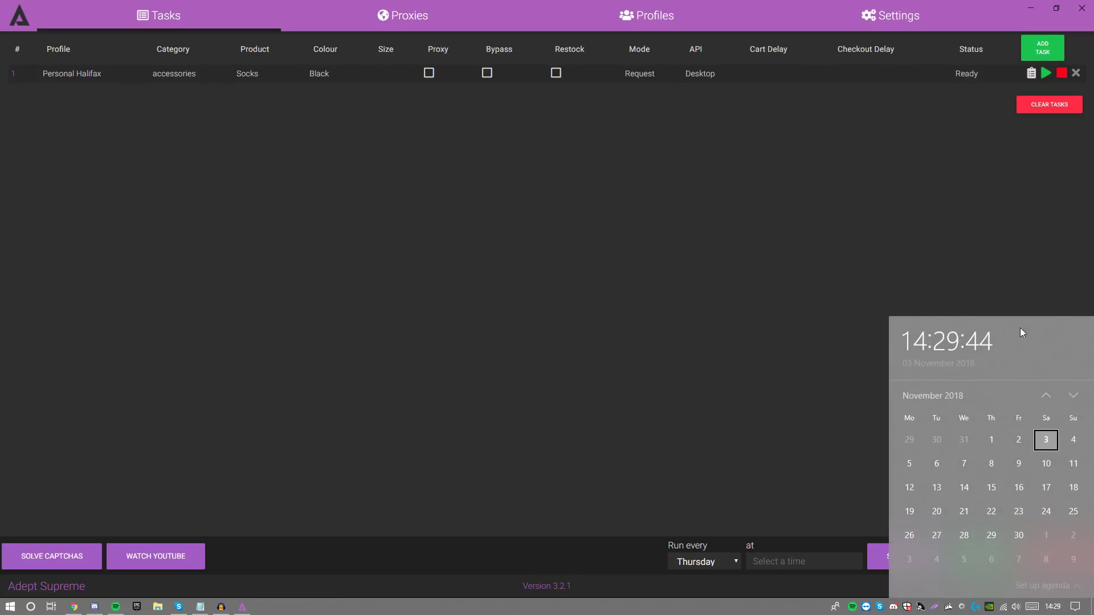
left_click(703, 562)
left_click(704, 532)
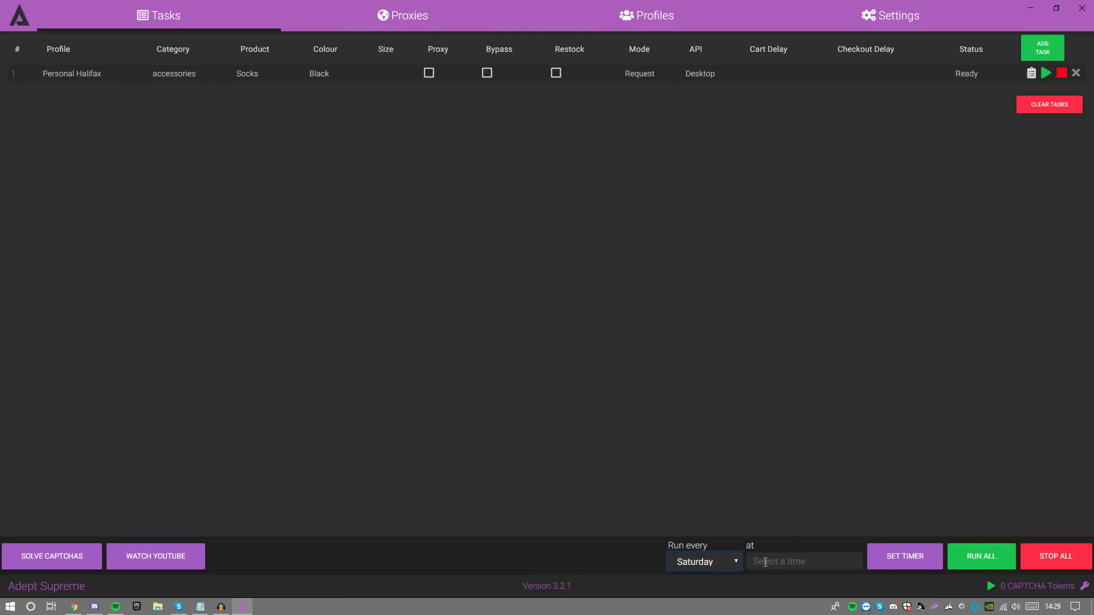
left_click(765, 561)
left_click(757, 515)
type("11")
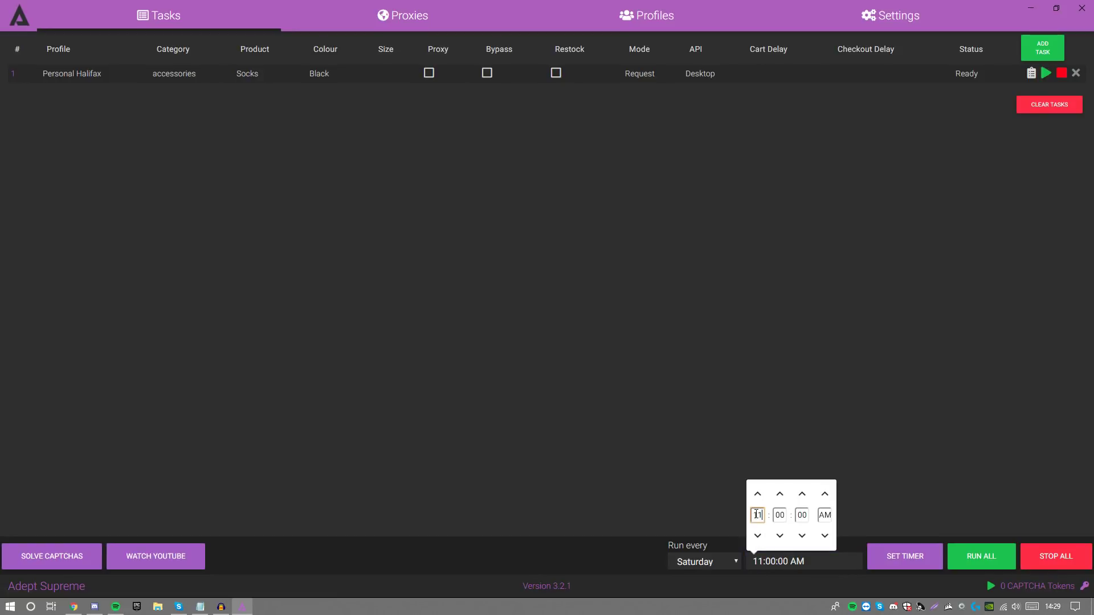
type("13")
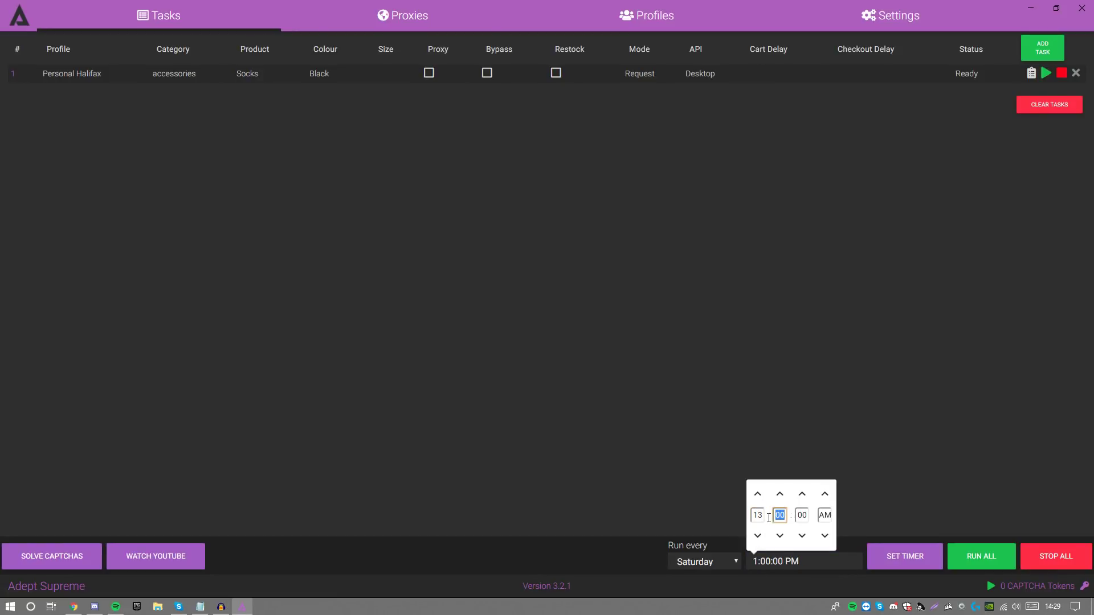
type("22")
left_click(761, 515)
type("14")
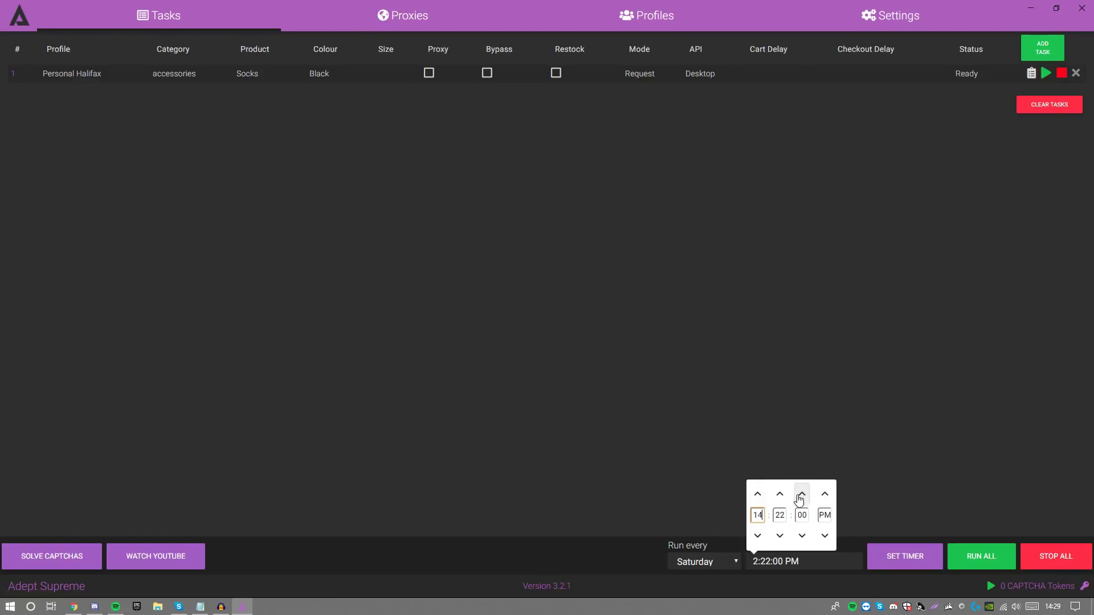
Set the minutes to complete 2:32 PM, start the countdown, and bring up the YouTube viewer.
left_click(1058, 610)
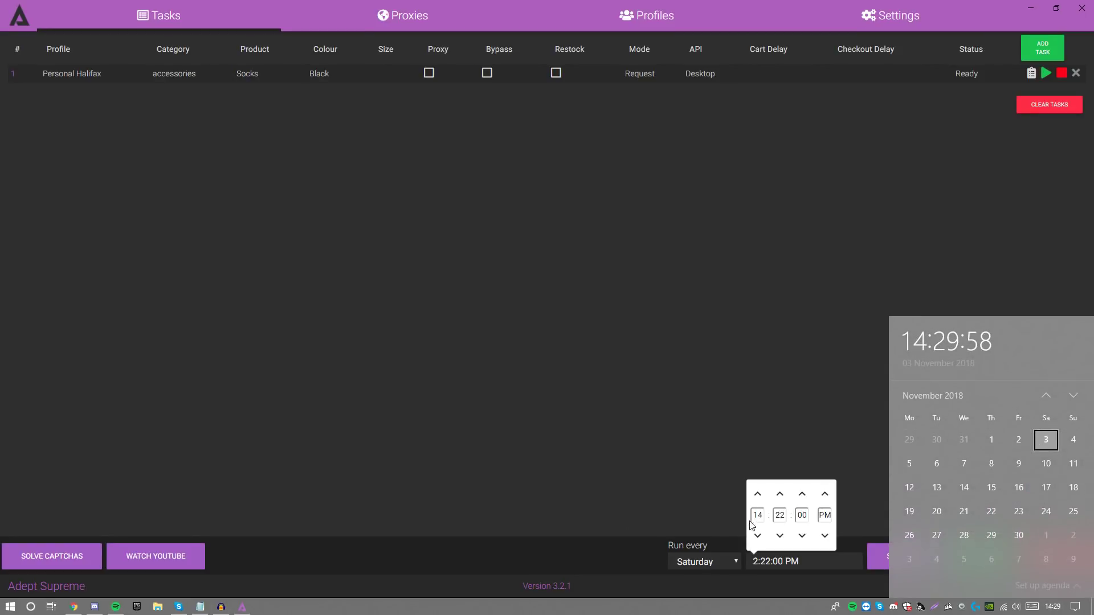
left_click(780, 515)
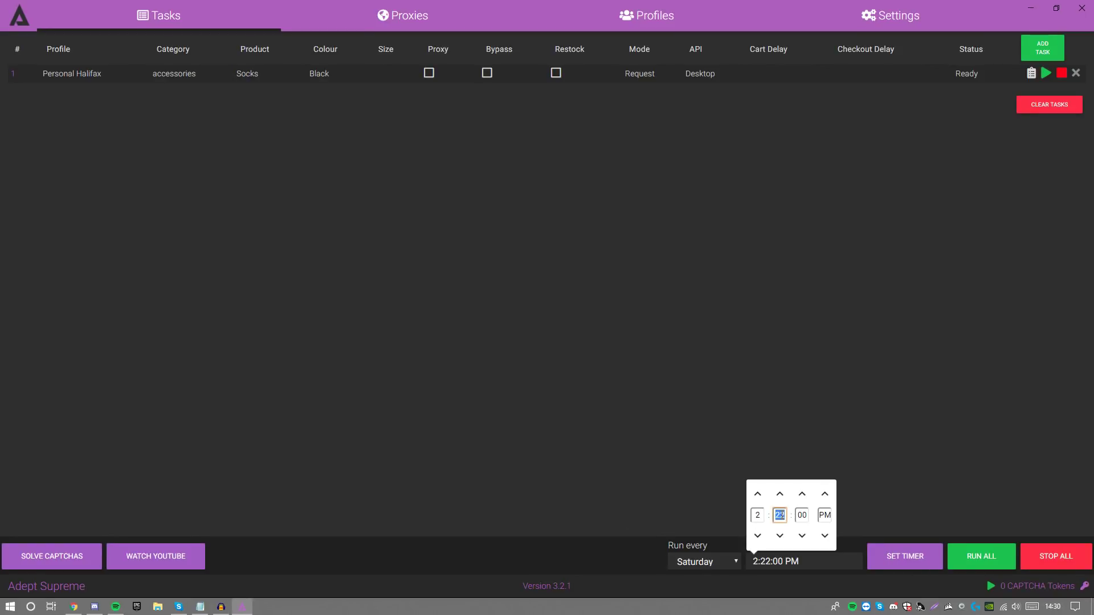
left_click(780, 515)
type("3")
left_click(715, 482)
left_click(904, 556)
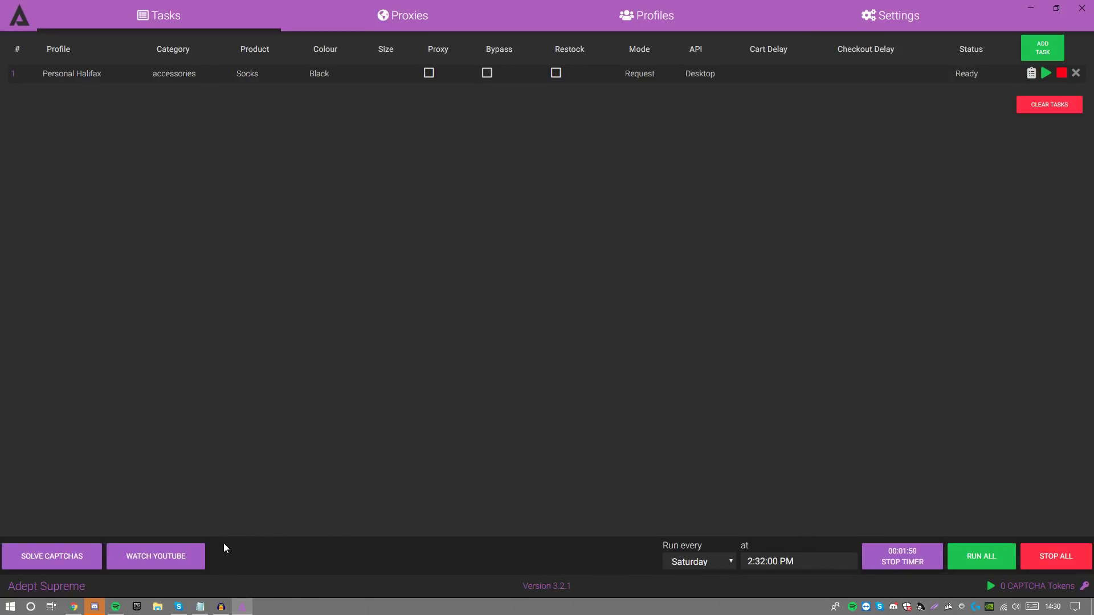
left_click(182, 556)
Play the long black-screen video, check its quality options, then minimize the YouTube window.
mouse_move(481, 115)
left_mouse_down()
mouse_move(505, 120)
mouse_move(499, 101)
left_mouse_up()
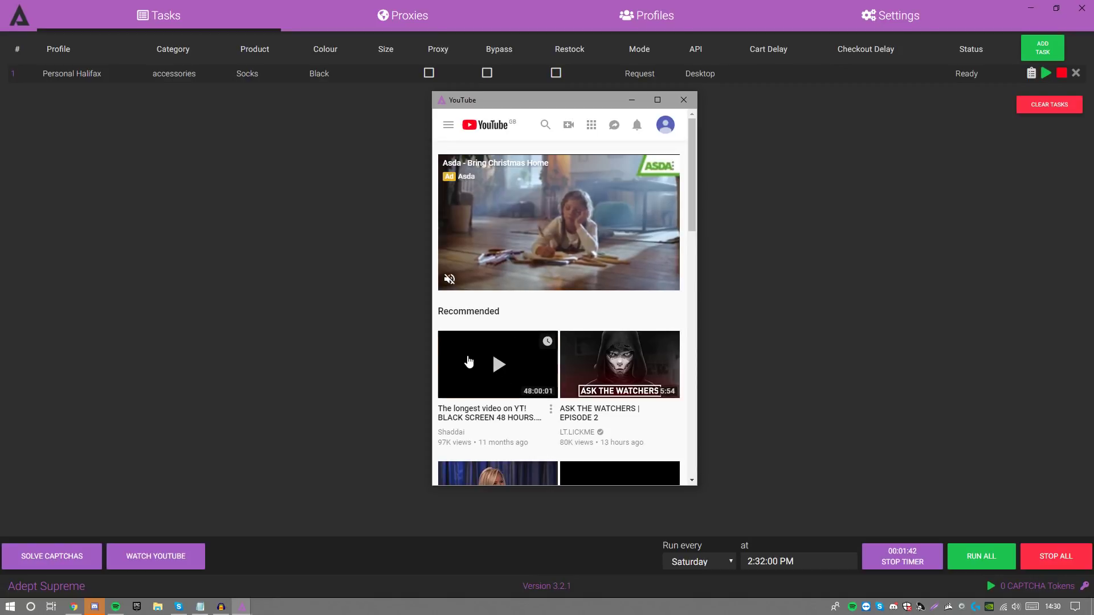
left_click(468, 362)
left_click(610, 315)
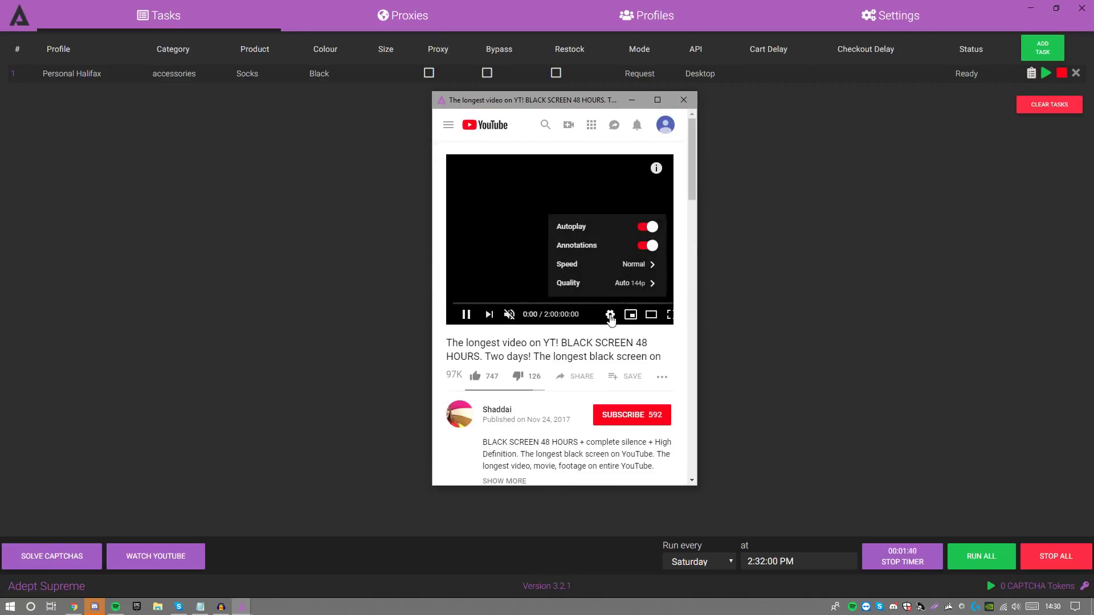
left_click(625, 282)
left_click(640, 282)
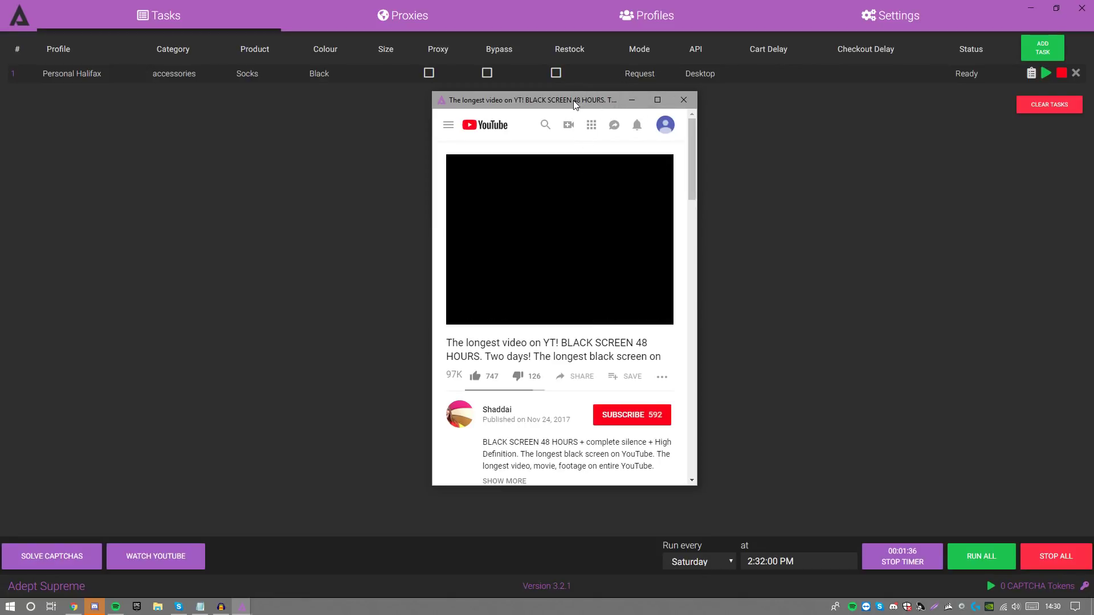
left_click_drag(573, 101, 466, 74)
left_click(524, 74)
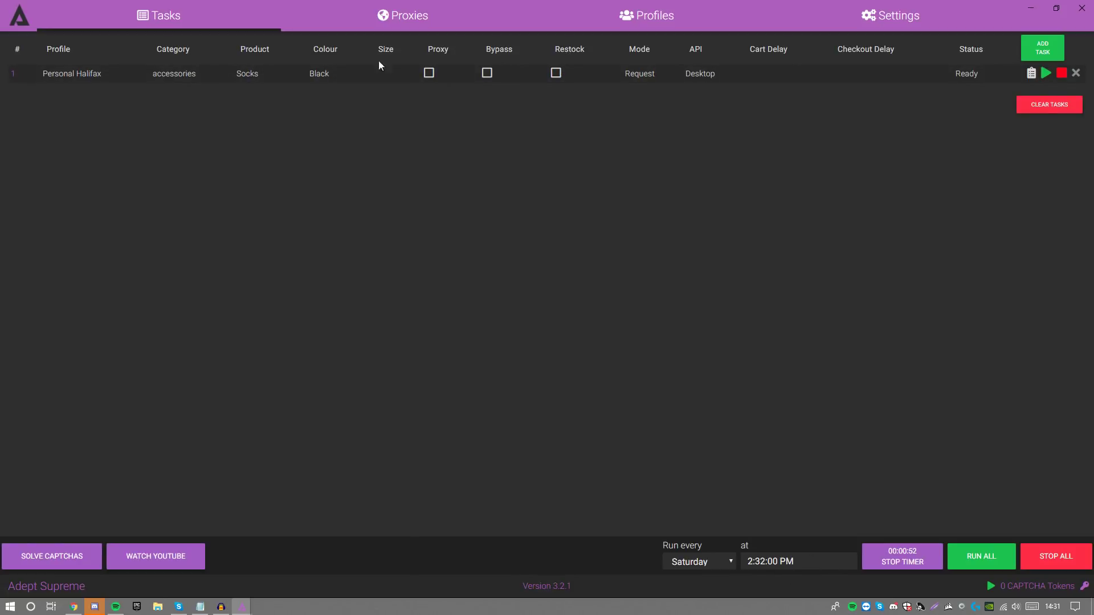
Open the CAPTCHA solver with the bottom-left SOLVE CAPTCHAS button.
left_click(251, 74)
left_click(87, 567)
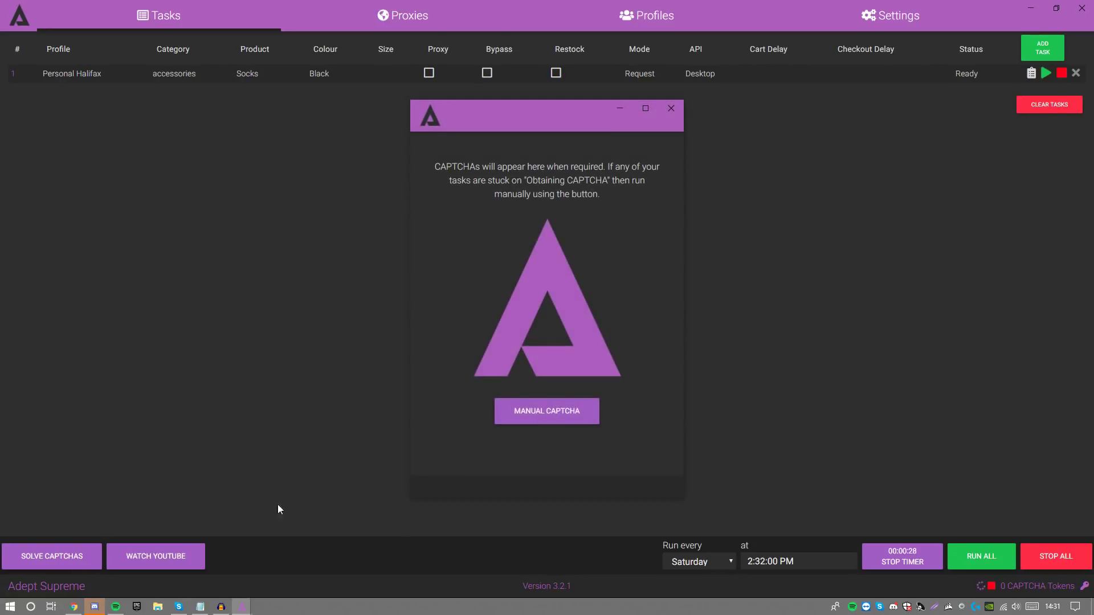
Harvest five CAPTCHA tokens through repeated MANUAL CAPTCHA solves.
left_click(529, 425)
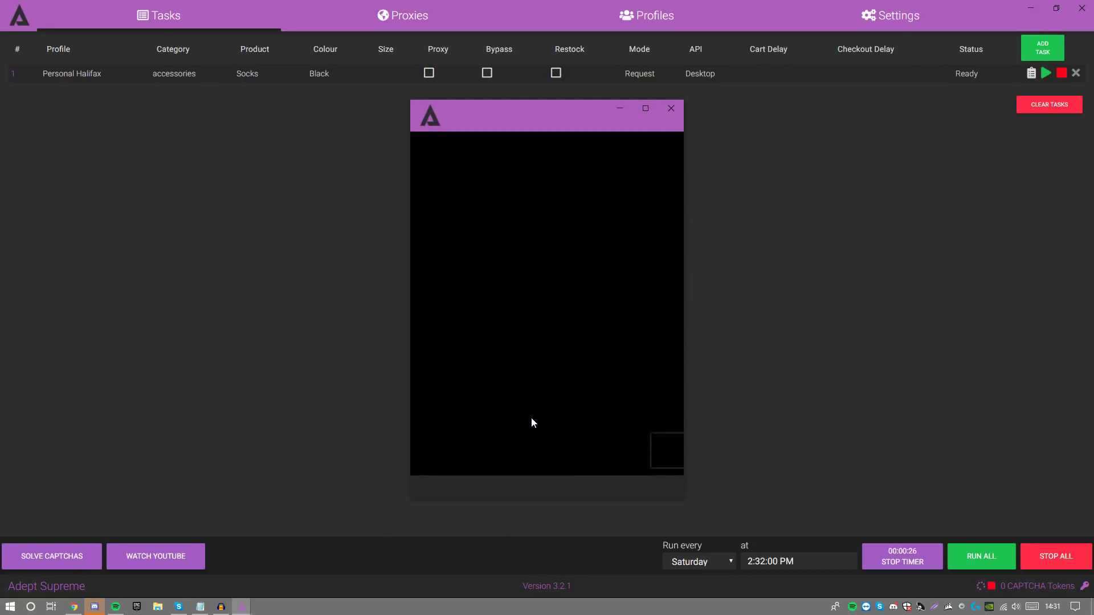
left_click(533, 418)
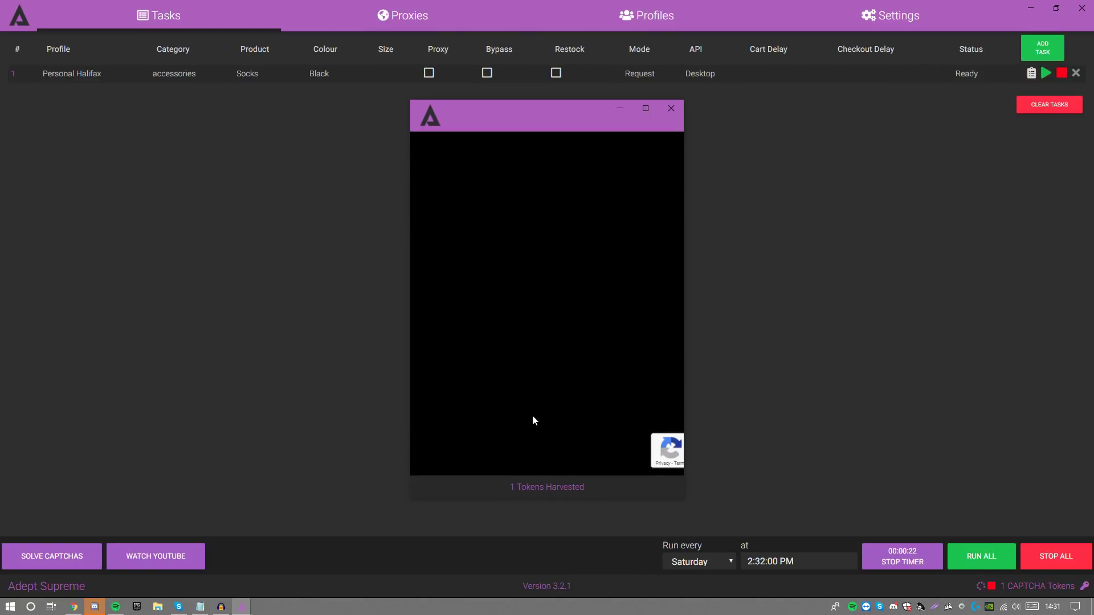
left_click(532, 414)
left_click(536, 418)
left_click(533, 420)
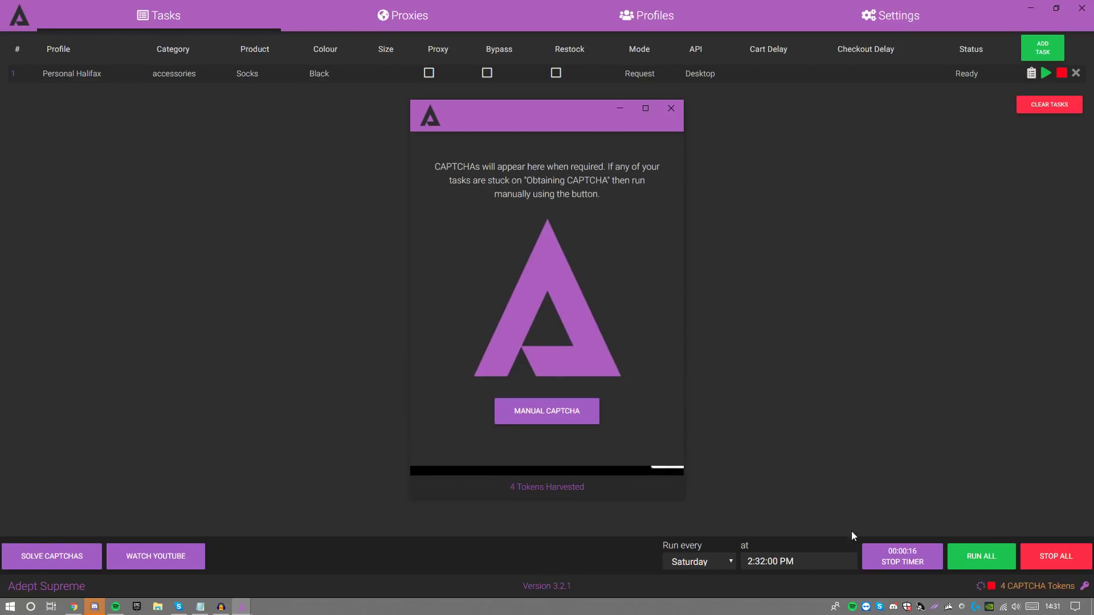
left_click(568, 407)
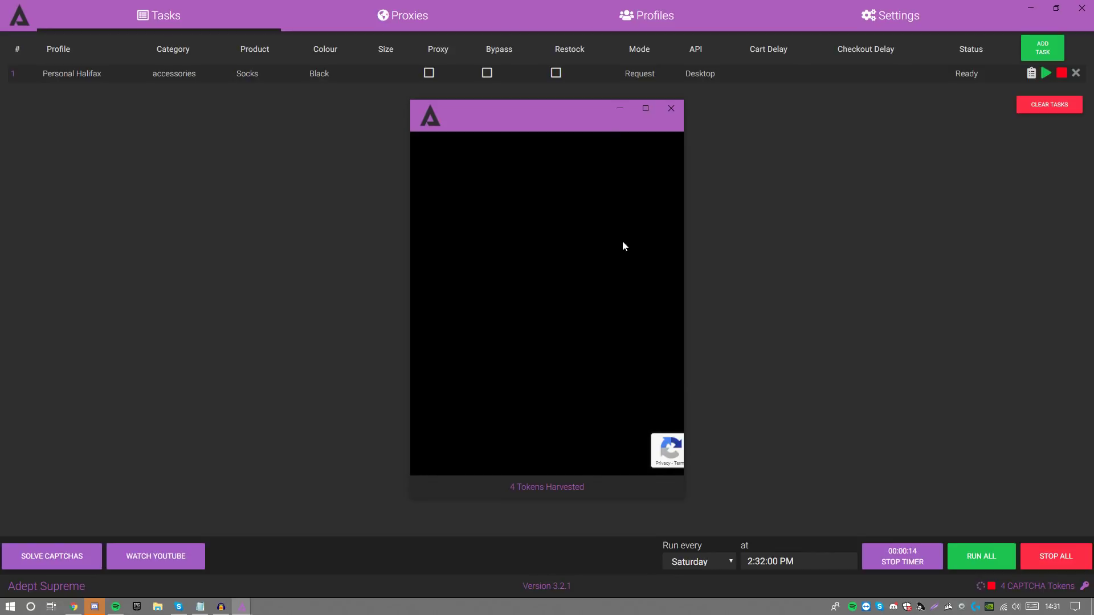
left_click(671, 108)
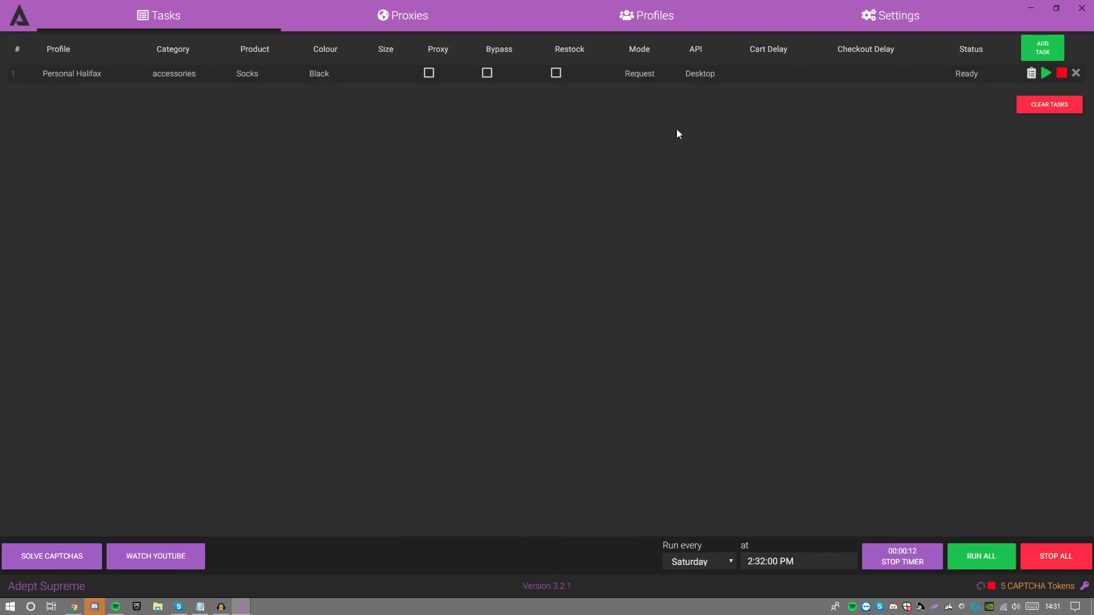
left_click_drag(1041, 587, 1001, 588)
left_click(824, 246)
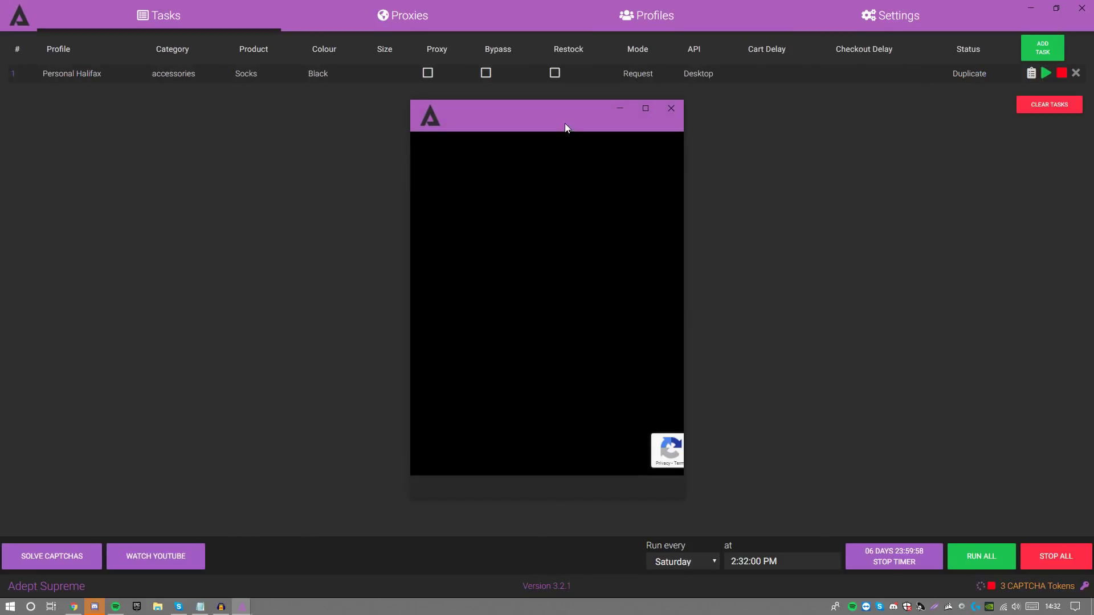
Move the solver window left, close it, and stop the Saturday timer.
left_click_drag(564, 124, 419, 121)
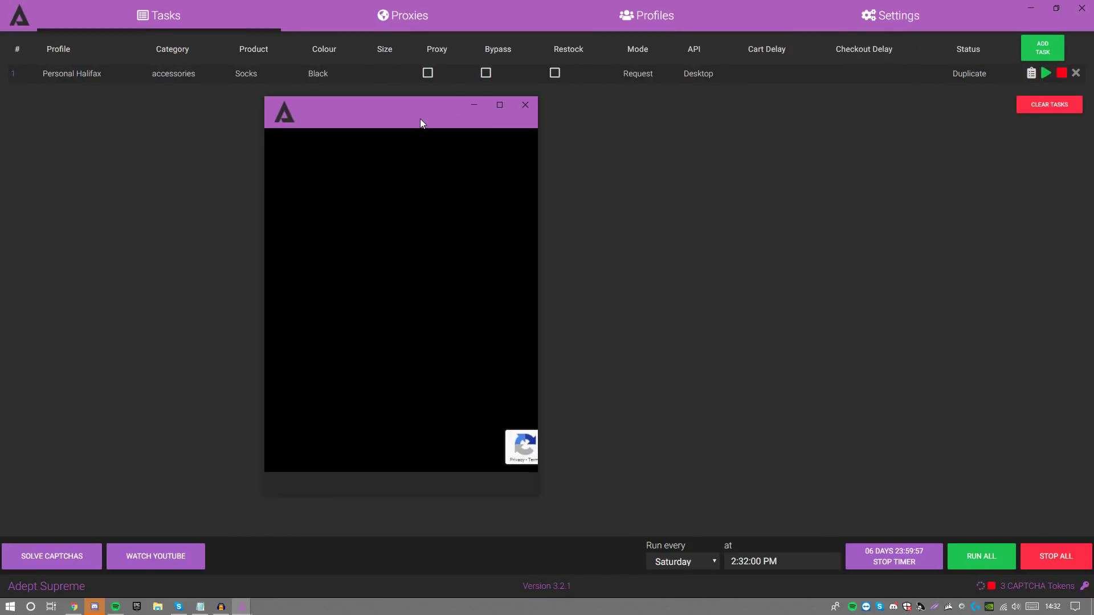
left_click(531, 111)
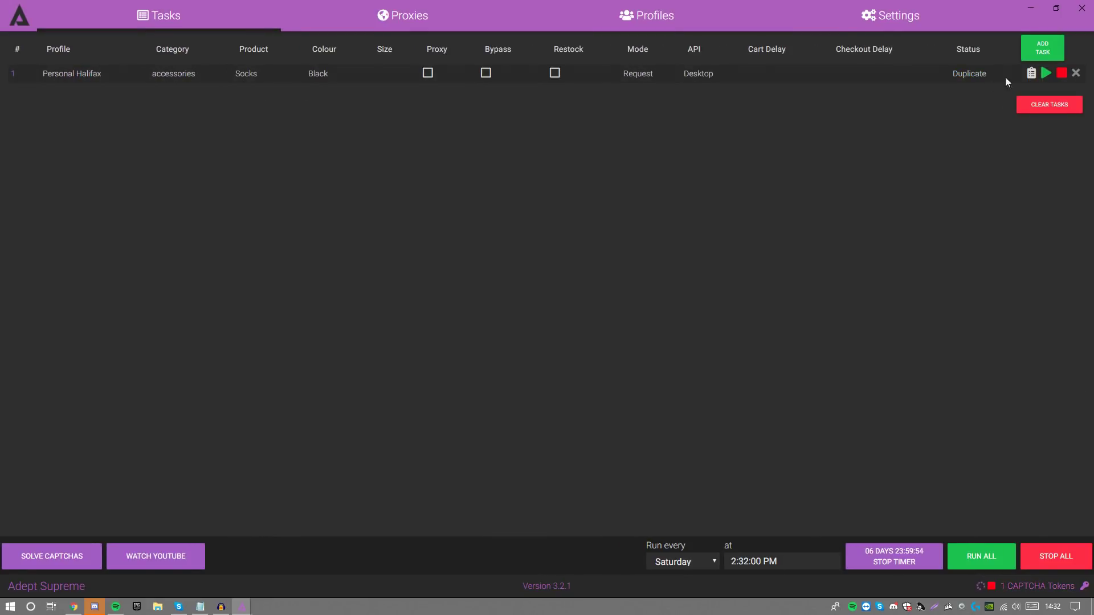
left_click(1046, 74)
left_click(1061, 73)
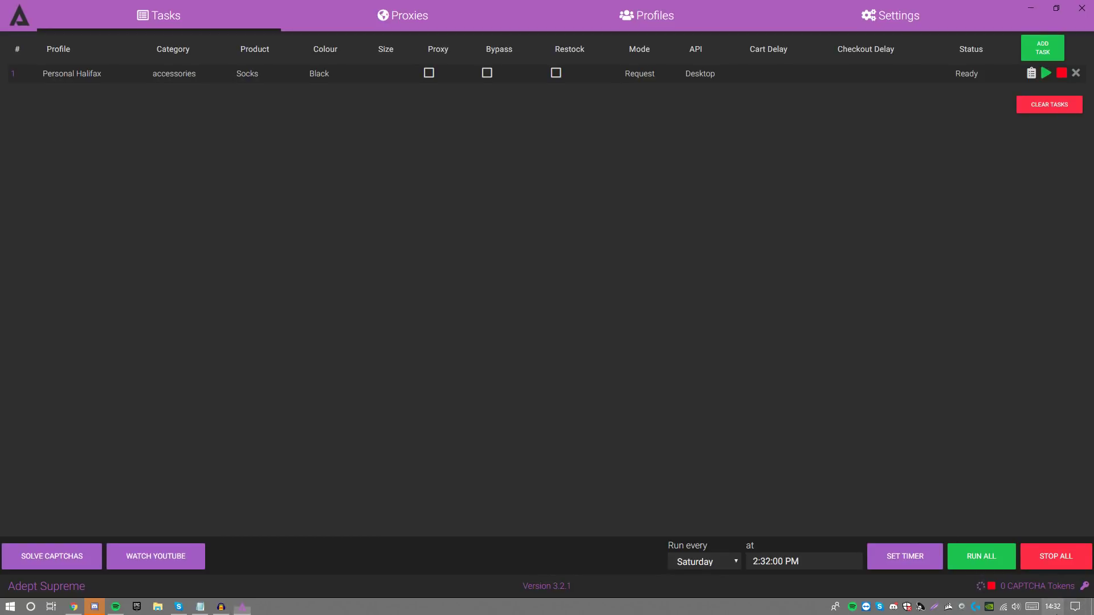
Check the taskbar clock showing Saturday 3 November 2018, 14:32, then dismiss it.
left_click(1053, 607)
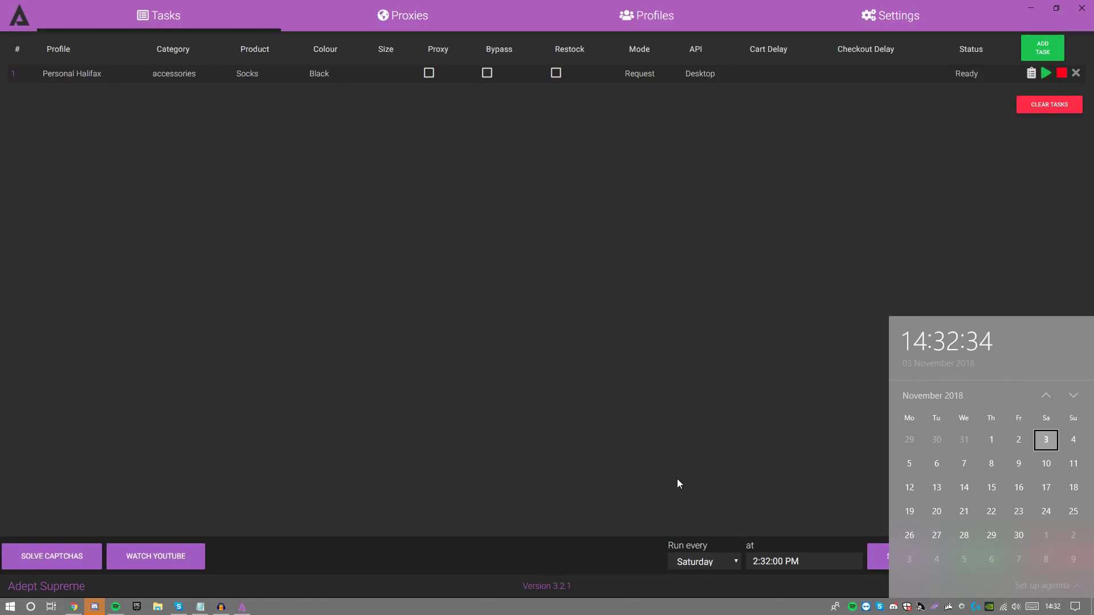
left_click(678, 426)
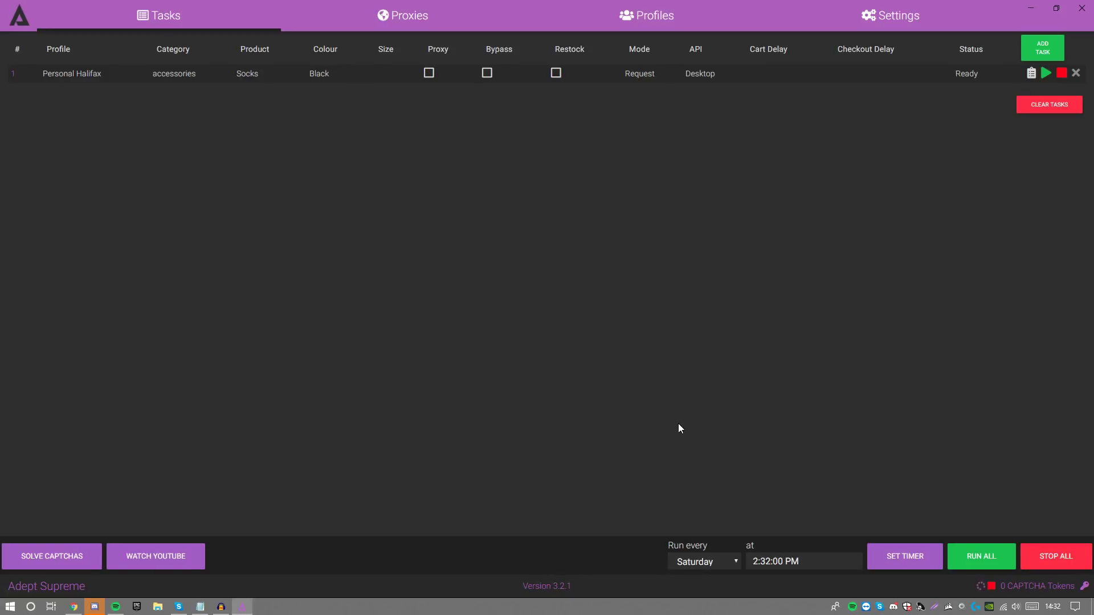